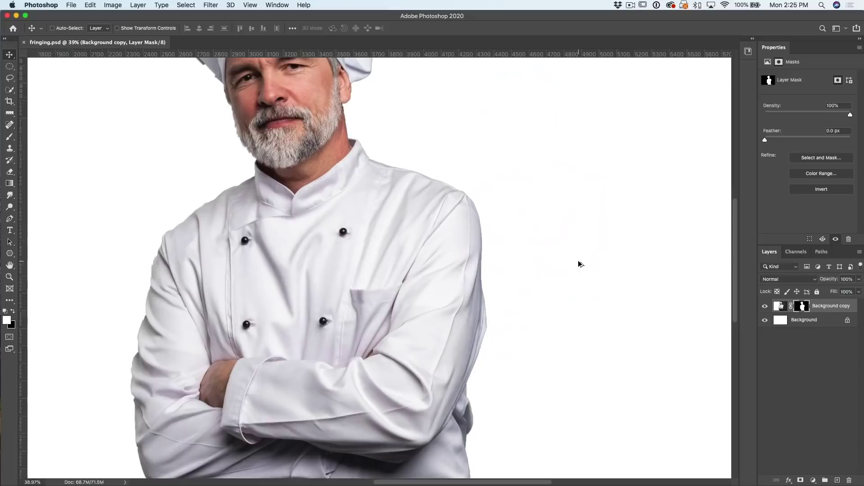
Pan up so the chef's hat shows, then view the layer mask alone and return to colour.
left_click_drag(439, 170, 471, 295)
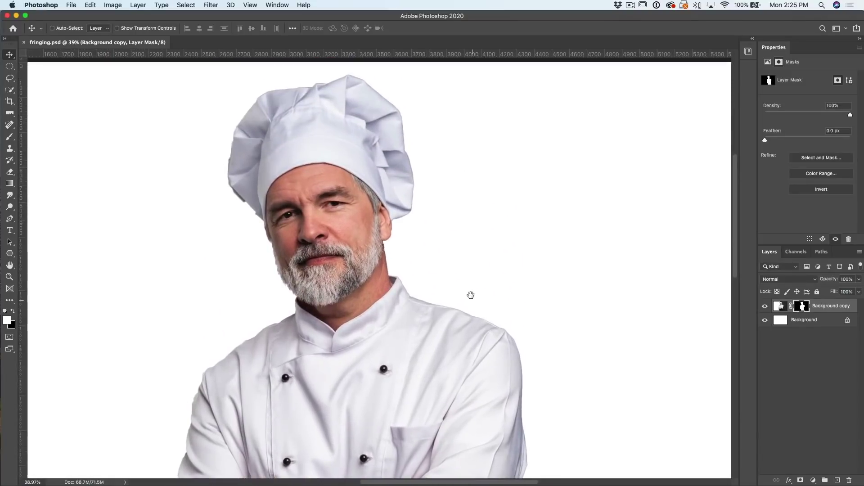
left_click(803, 306, "alt")
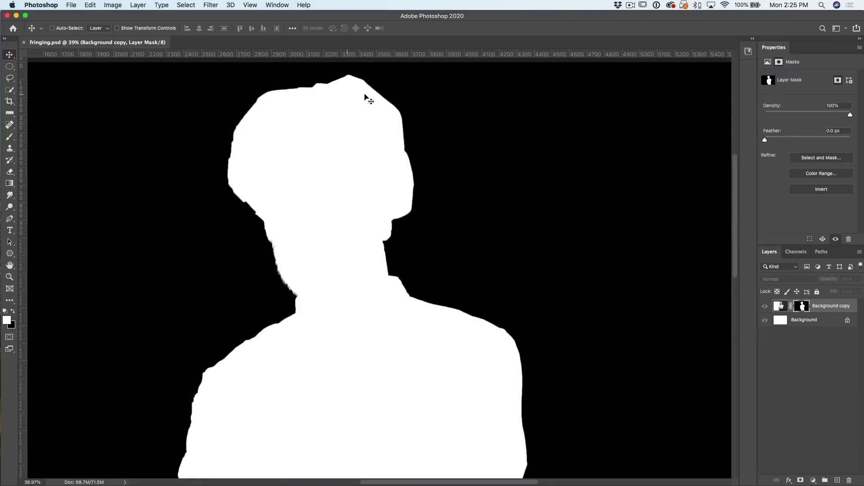
left_click(802, 308, "alt")
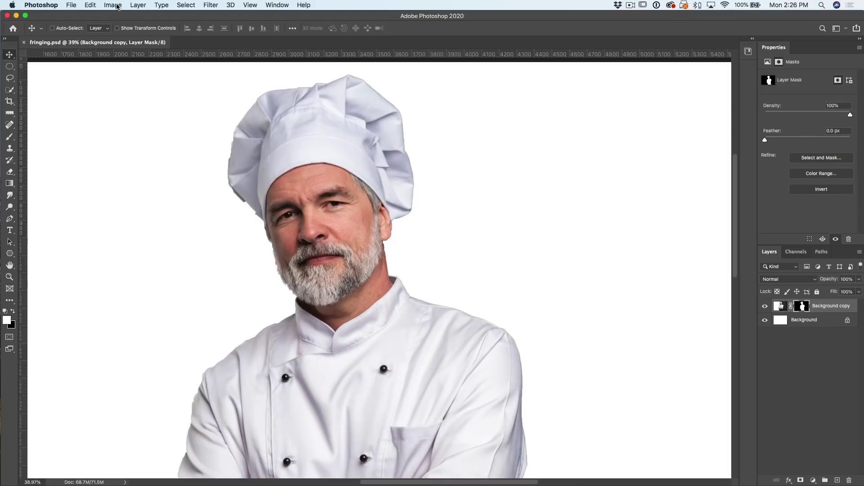
Choke the chef's mask with a 1-pixel Minimum filter, preserving Roundness.
left_click(204, 6)
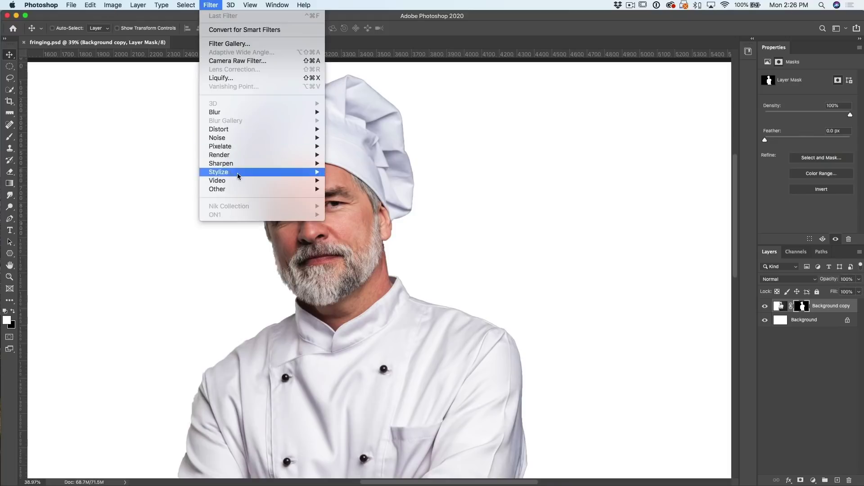
mouse_move(248, 191)
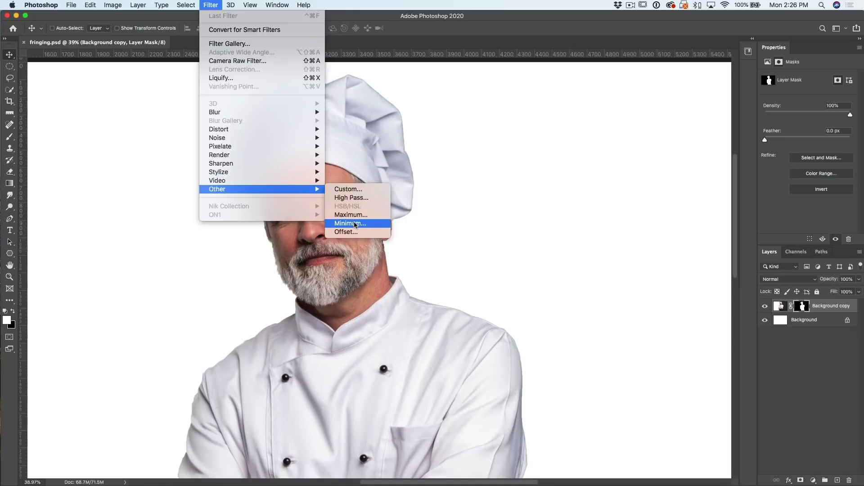
left_click(355, 224)
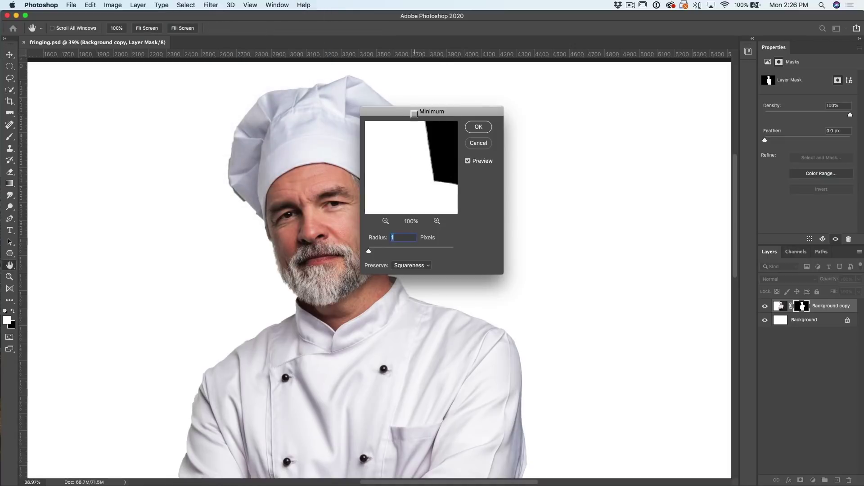
left_click_drag(414, 114, 493, 102)
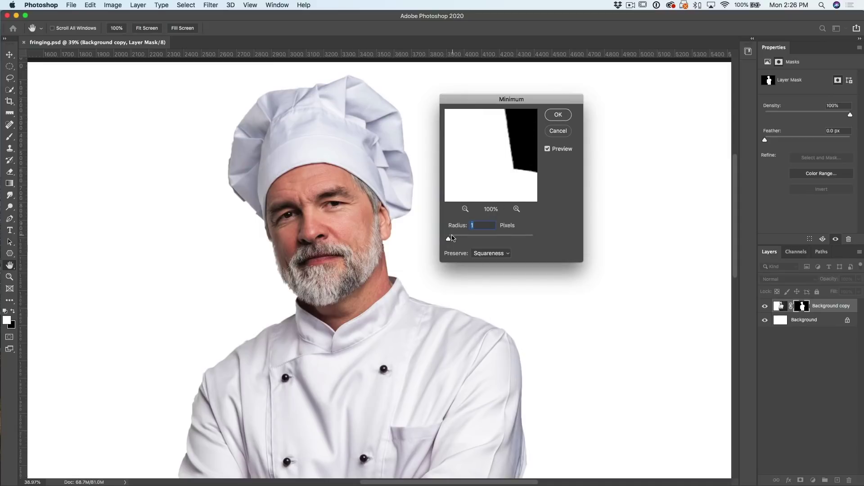
left_click_drag(449, 239, 463, 237)
left_click_drag(457, 239, 448, 239)
left_click(498, 255)
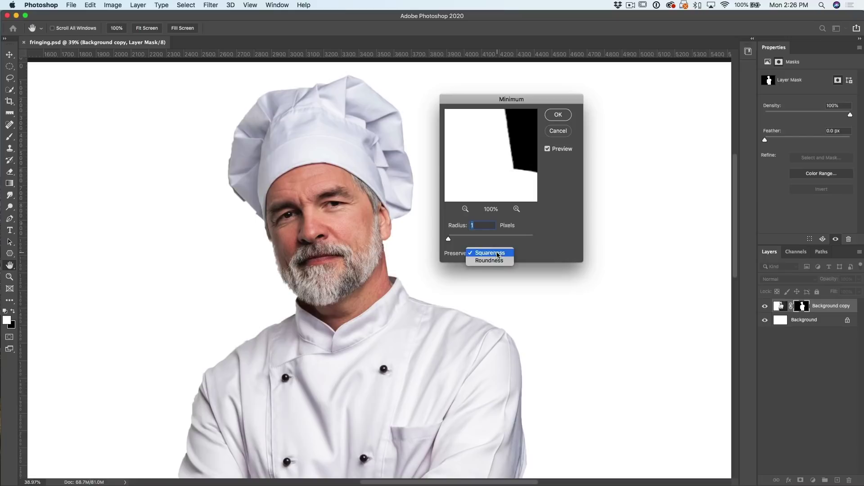
left_click(496, 261)
left_click(558, 115)
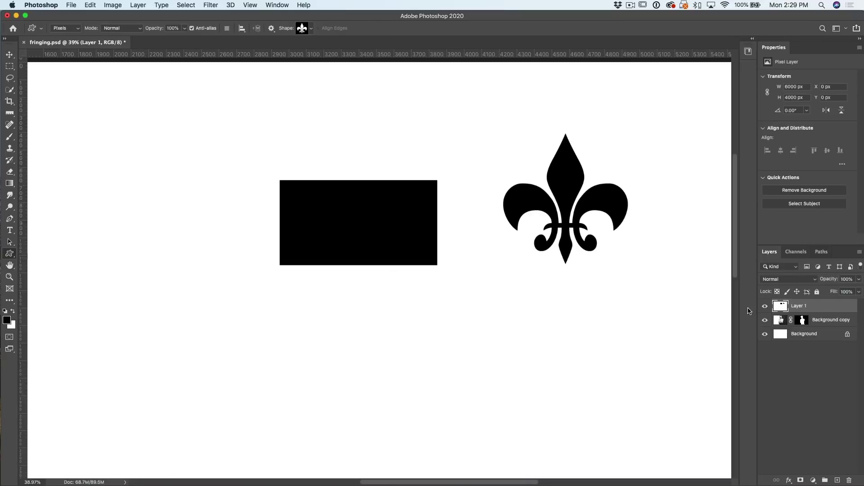
left_click(212, 5)
mouse_move(186, 5)
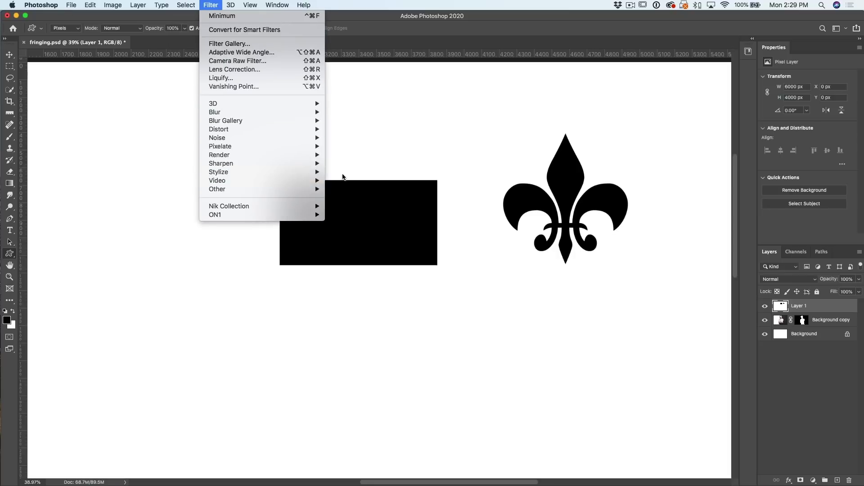
mouse_move(321, 190)
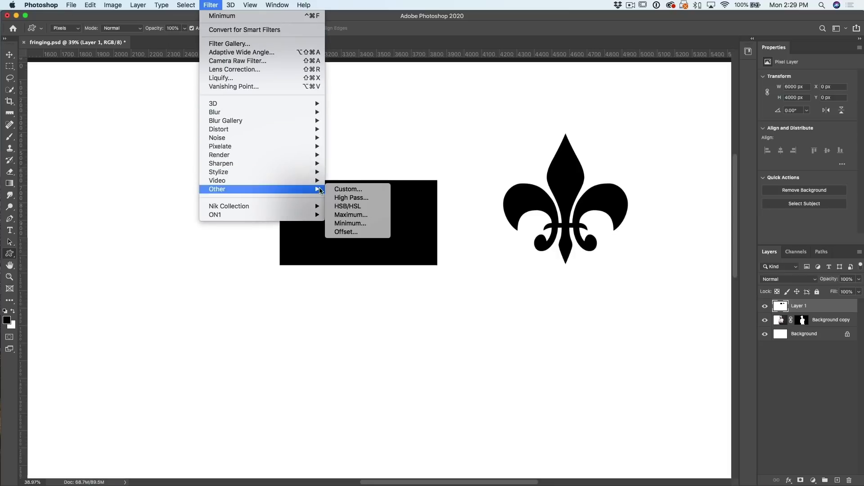
left_click(359, 222)
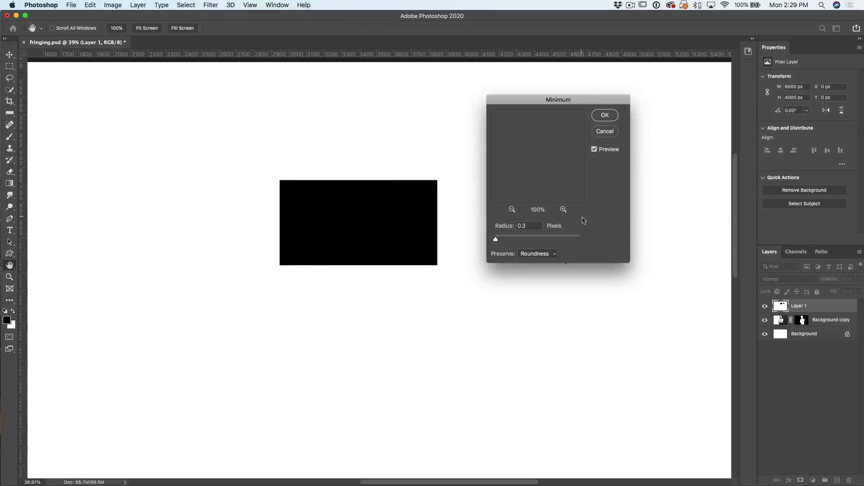
left_click_drag(580, 92, 406, 139)
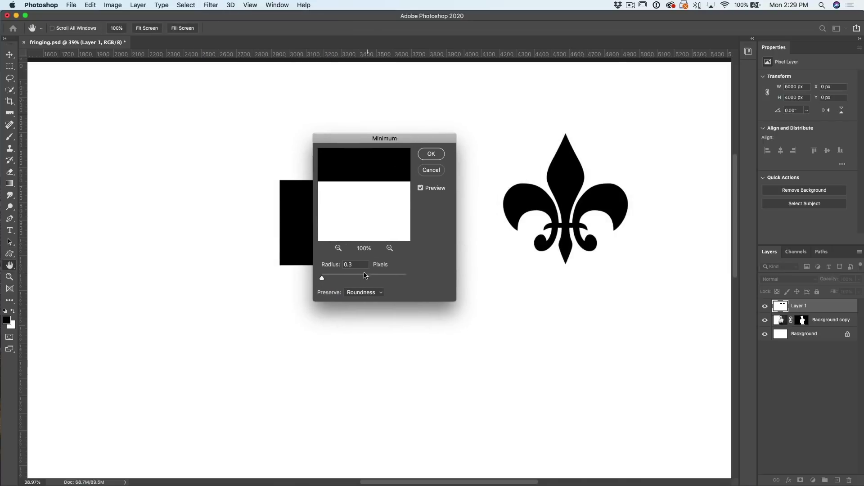
left_click_drag(334, 280, 338, 279)
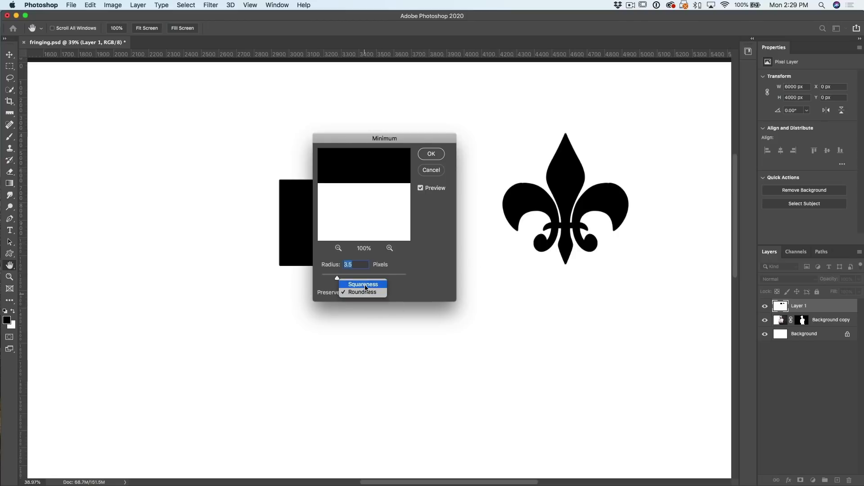
left_click(365, 287)
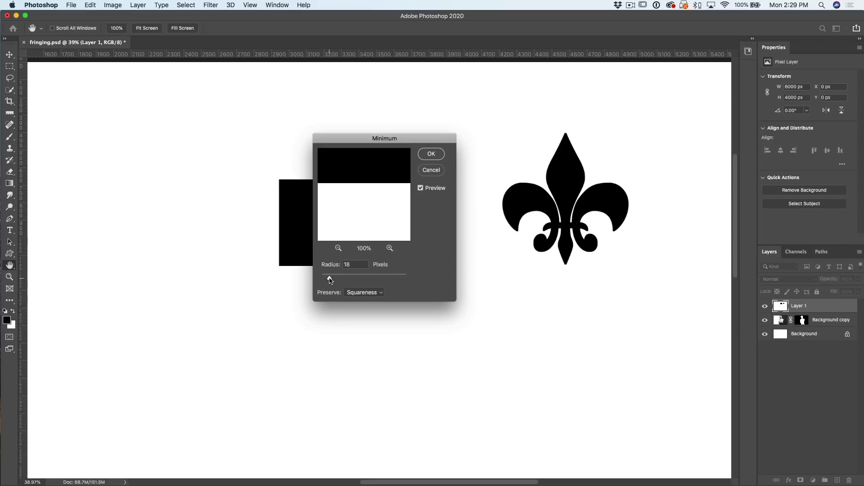
left_click_drag(329, 280, 330, 279)
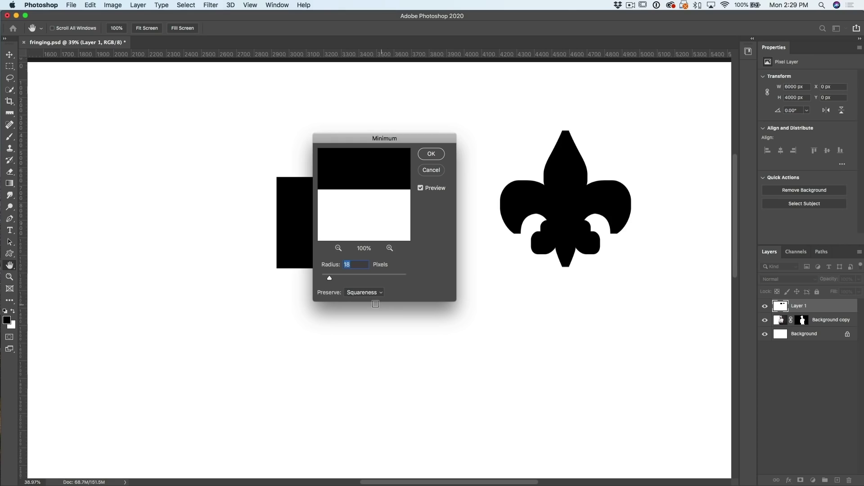
left_click(364, 294)
left_click(364, 300)
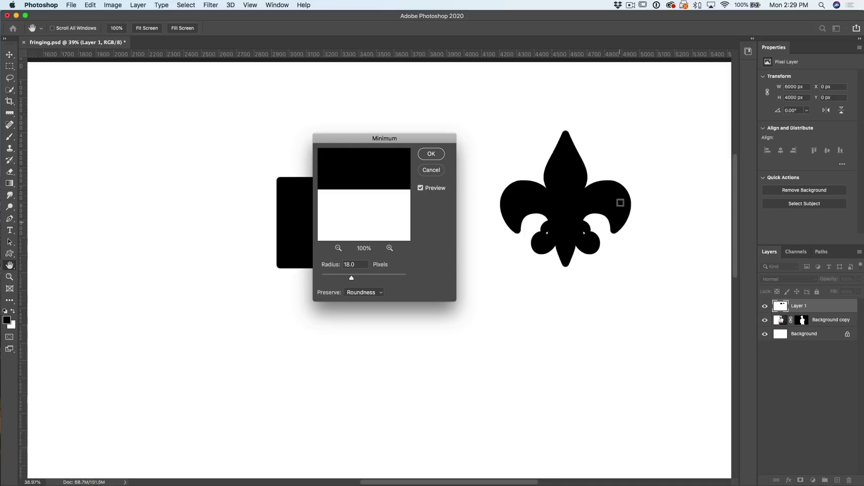
left_click_drag(352, 278, 339, 280)
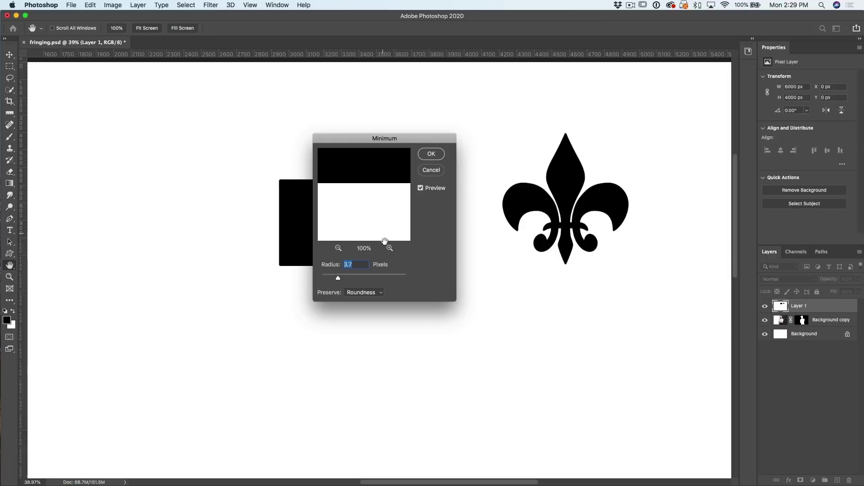
left_click(431, 170)
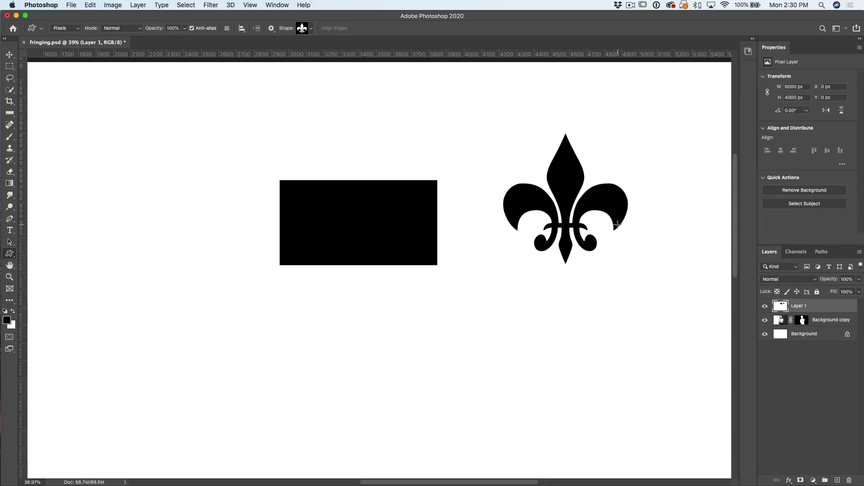
Preview Maximum radii of 18 and 11, cancel the filter, and delete the Layer 1 test shapes.
left_click(214, 5)
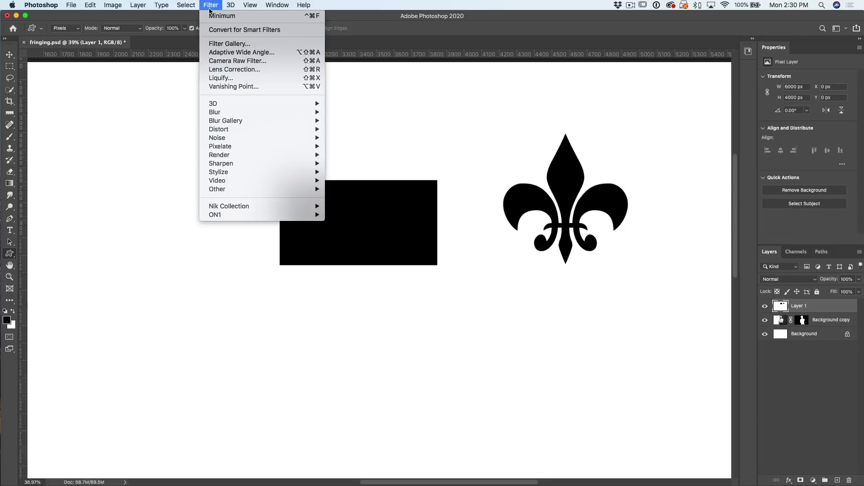
mouse_move(257, 189)
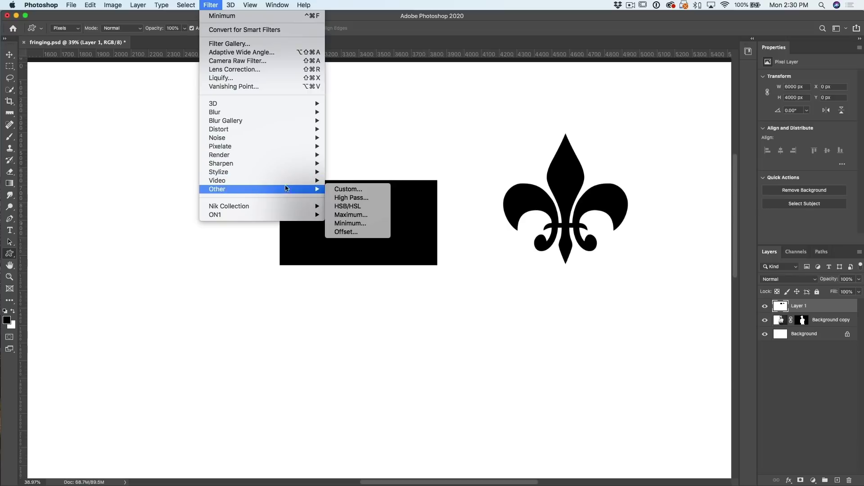
left_click(368, 216)
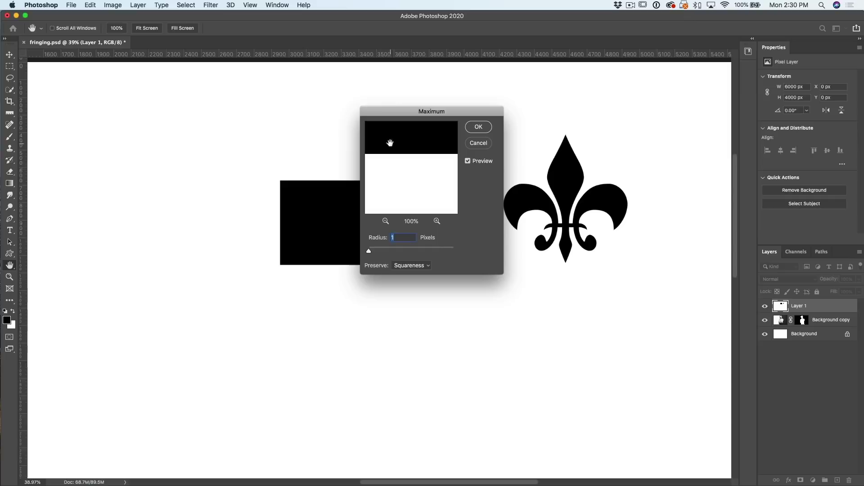
left_click_drag(394, 108, 511, 279)
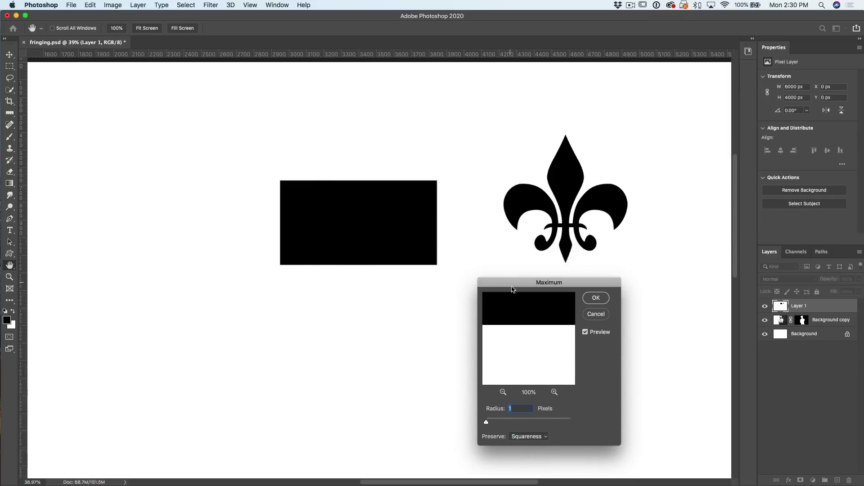
left_click_drag(495, 423, 498, 429)
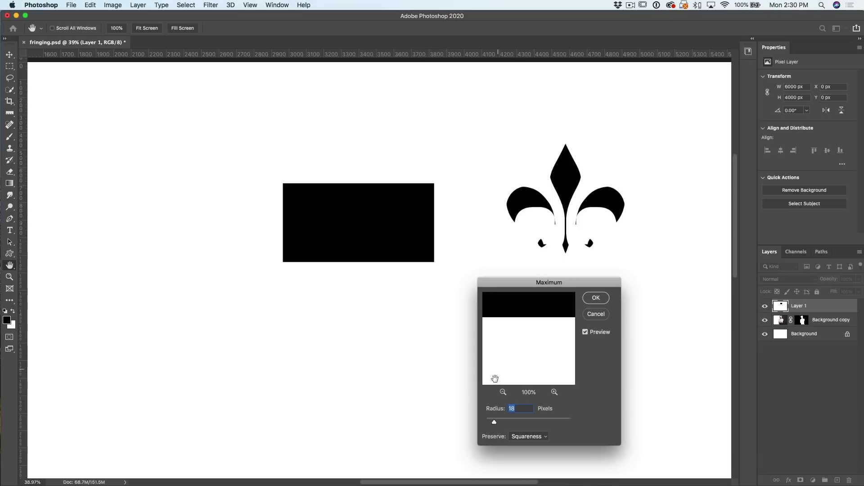
left_click_drag(494, 423, 495, 427)
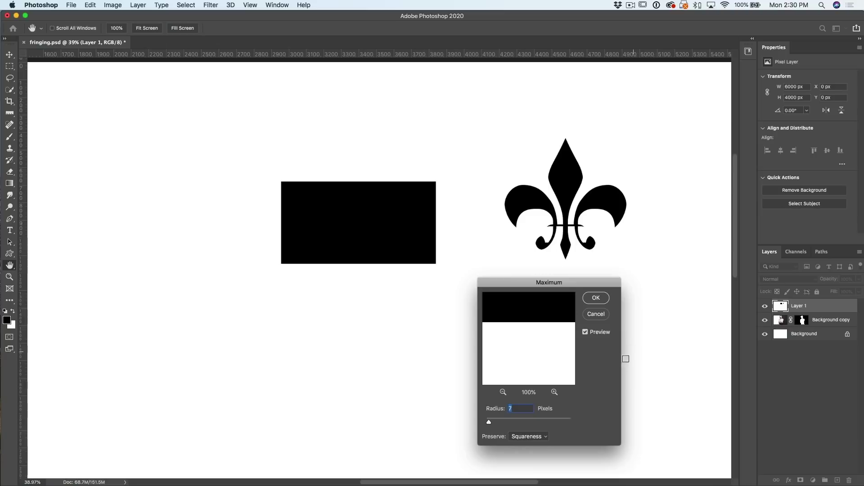
left_click(601, 317)
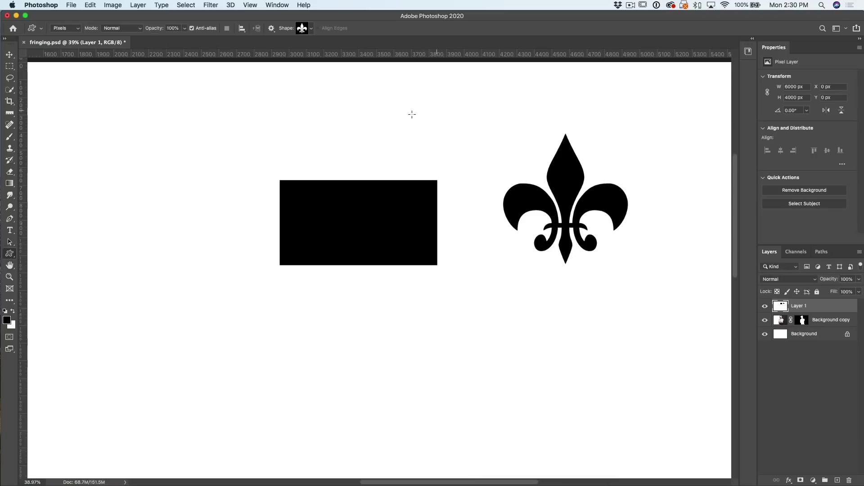
key("BackSpace")
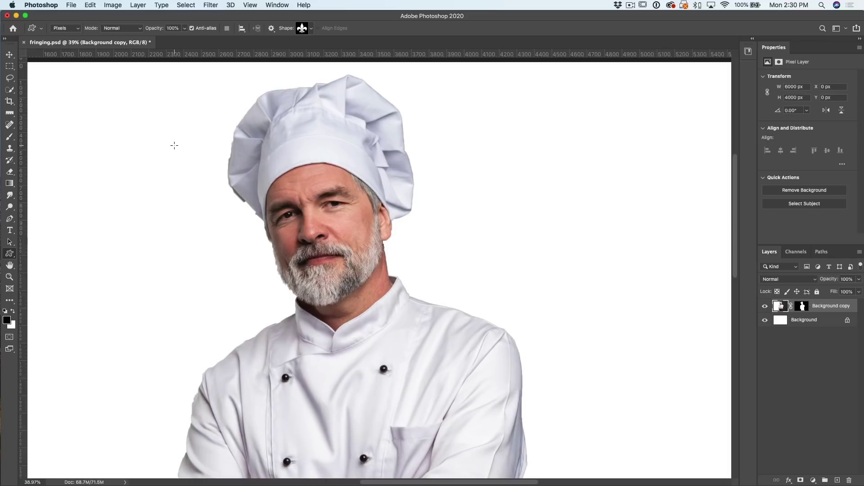
left_click(9, 55)
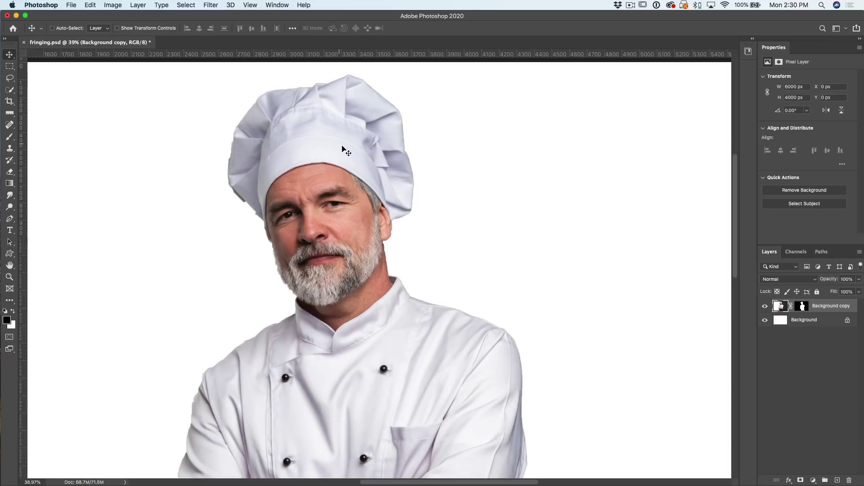
left_click(804, 307)
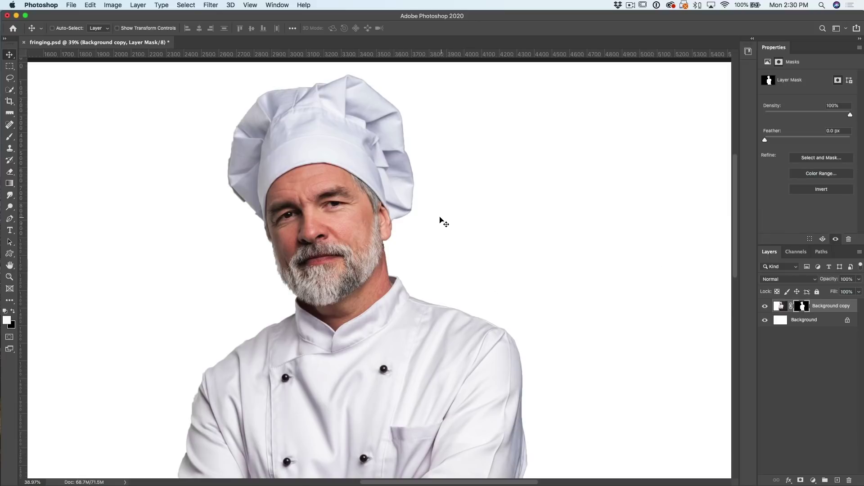
scroll(426, 206, "up", 1)
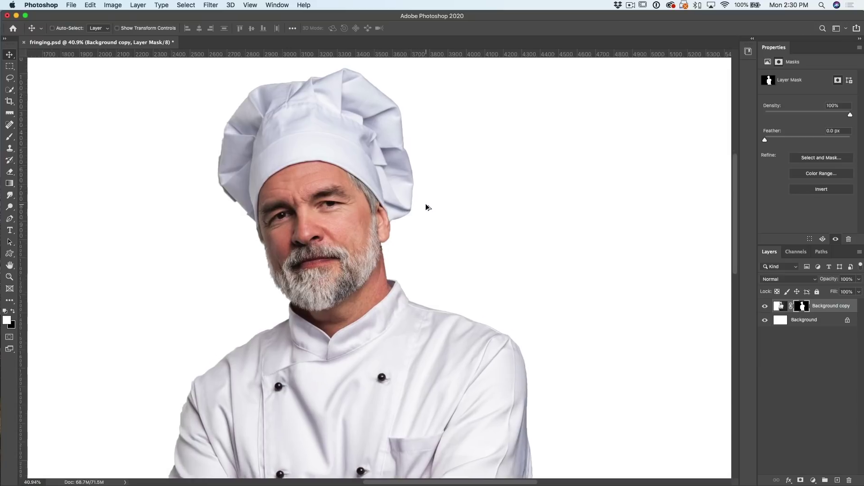
scroll(427, 207, "up", 5)
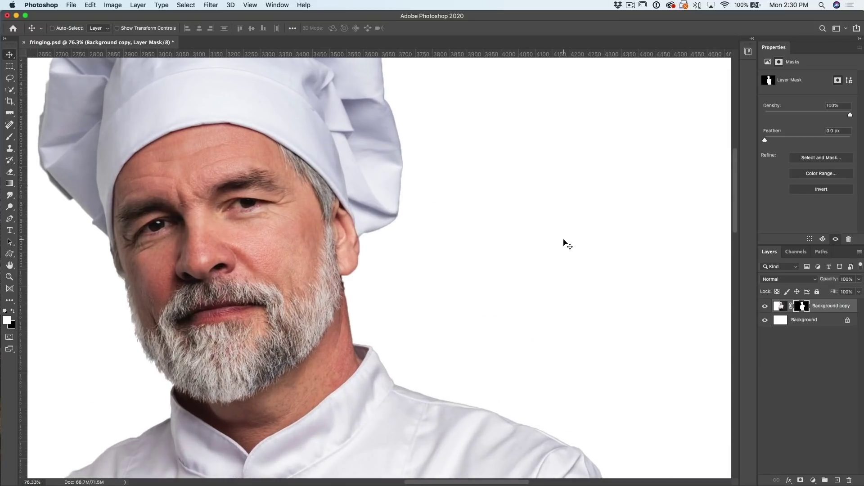
key("super+l")
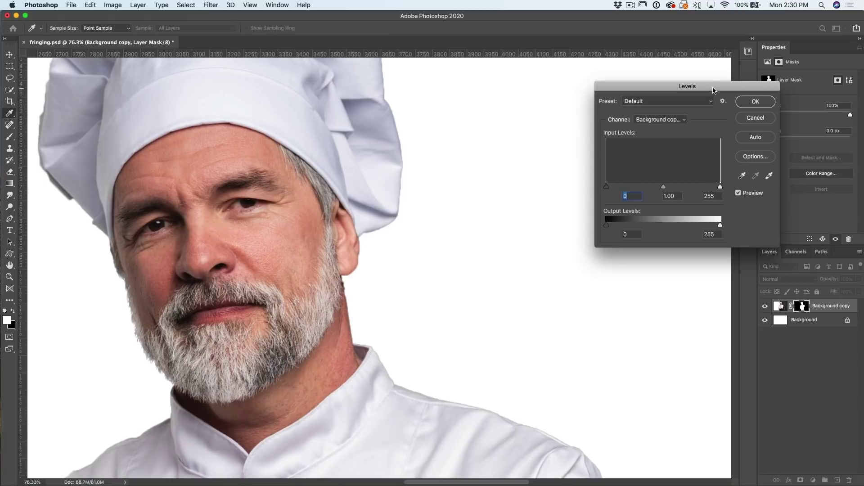
left_click_drag(713, 90, 671, 70)
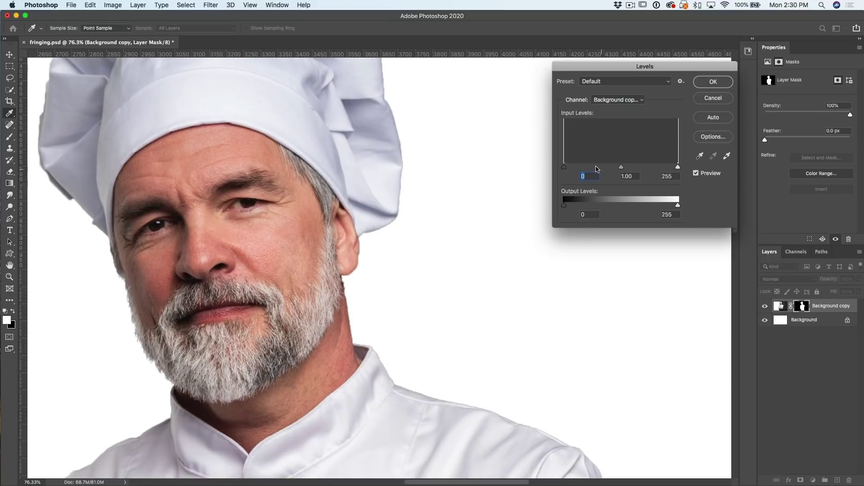
left_click_drag(566, 171, 623, 169)
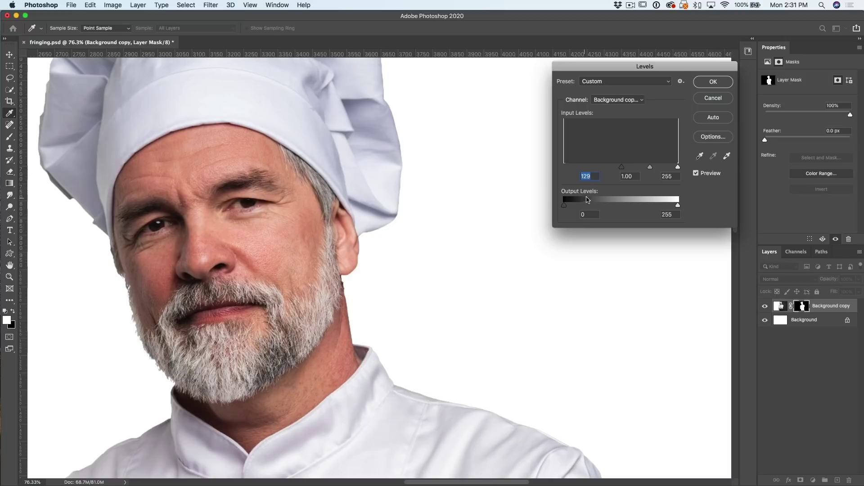
left_click(714, 98)
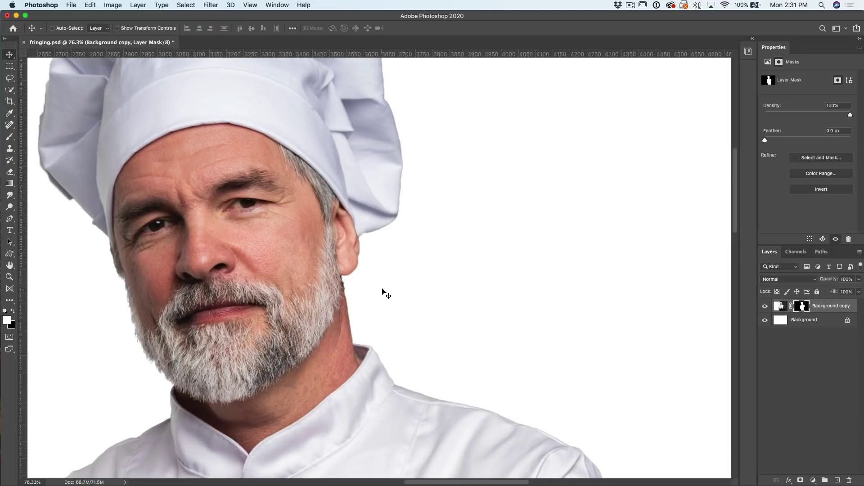
scroll(386, 294, "left", 3)
scroll(387, 294, "up", 5)
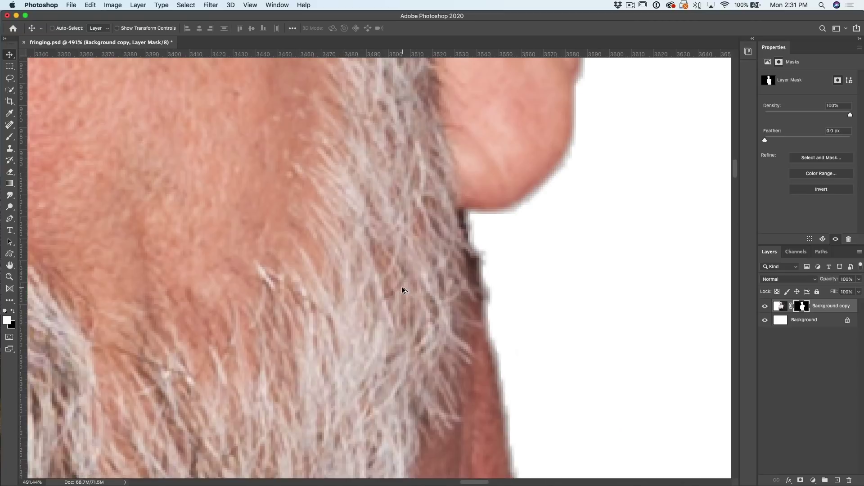
scroll(402, 290, "down", 3)
scroll(468, 287, "right", 2)
scroll(469, 288, "up", 3)
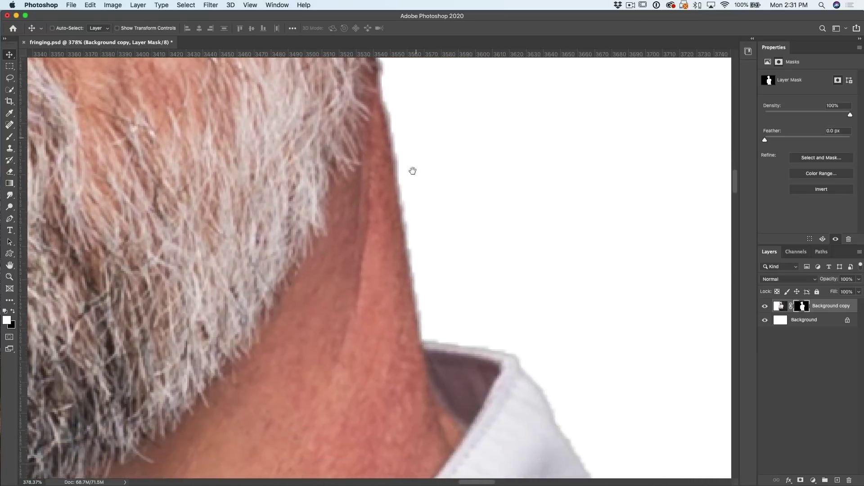
scroll(412, 171, "down", 5)
scroll(483, 376, "right", 3)
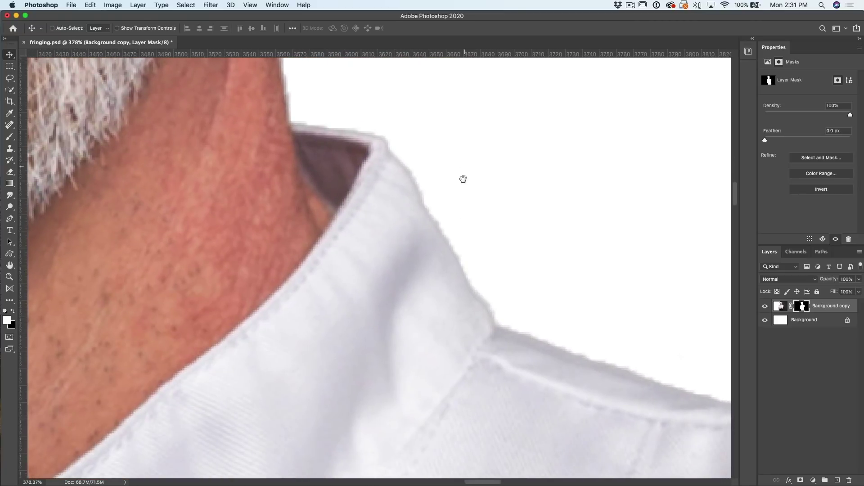
scroll(463, 178, "up", 10)
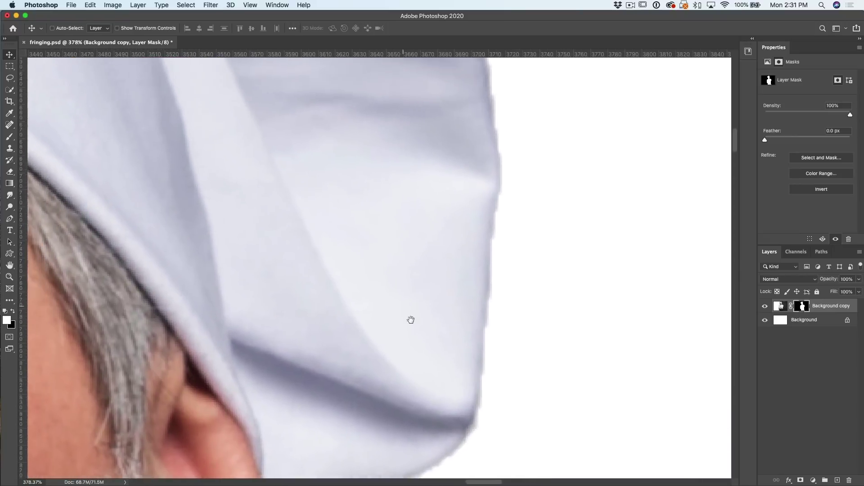
left_click_drag(410, 320, 436, 384)
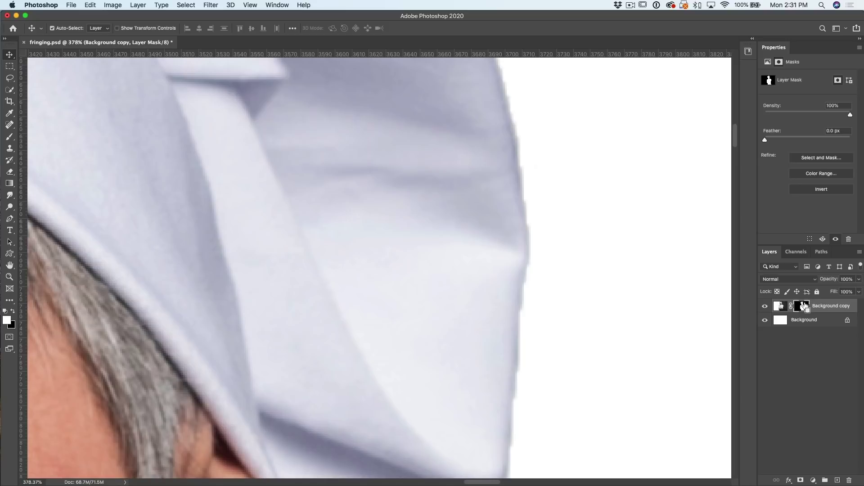
Open Levels (Cmd+L) on the layer mask and raise the black input level to choke the edge.
key("super+l")
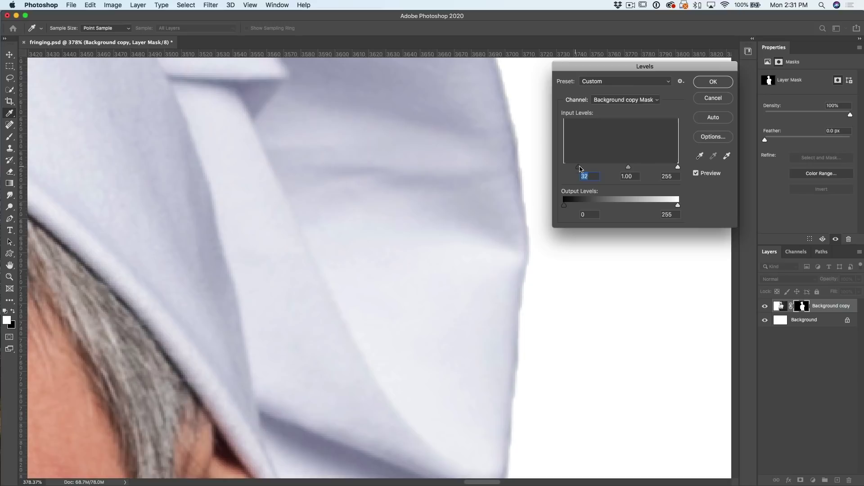
left_click_drag(580, 169, 607, 170)
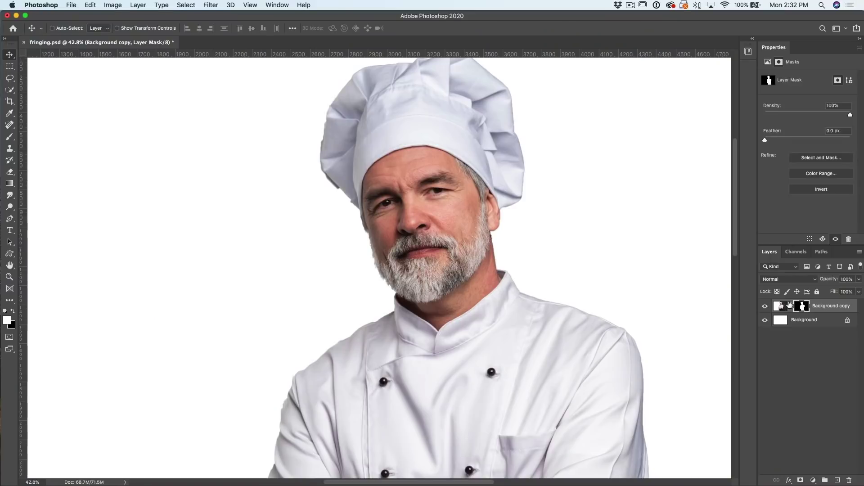
Load the mask as a selection, contract it by 1 pixel, and zoom in to check the edges.
left_click(802, 306, "super")
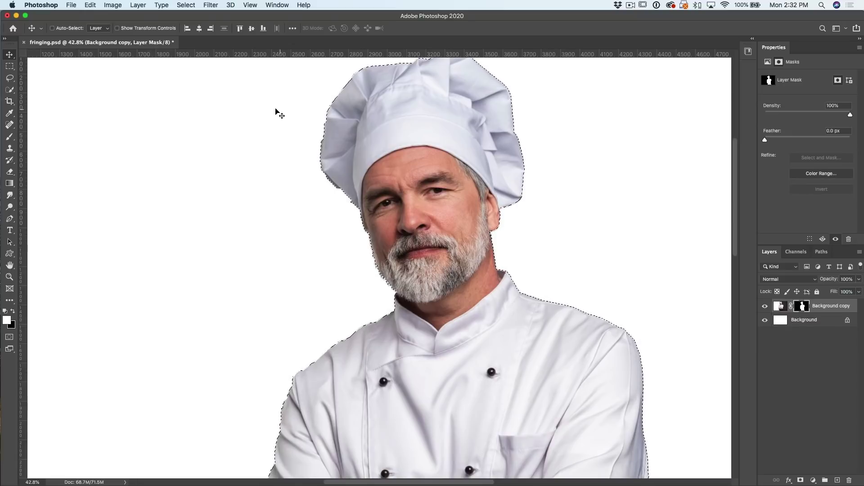
left_click(182, 5)
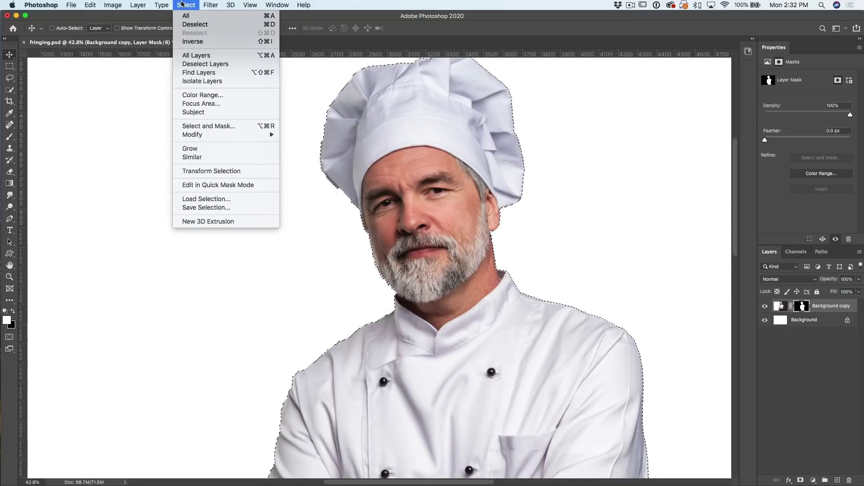
mouse_move(252, 139)
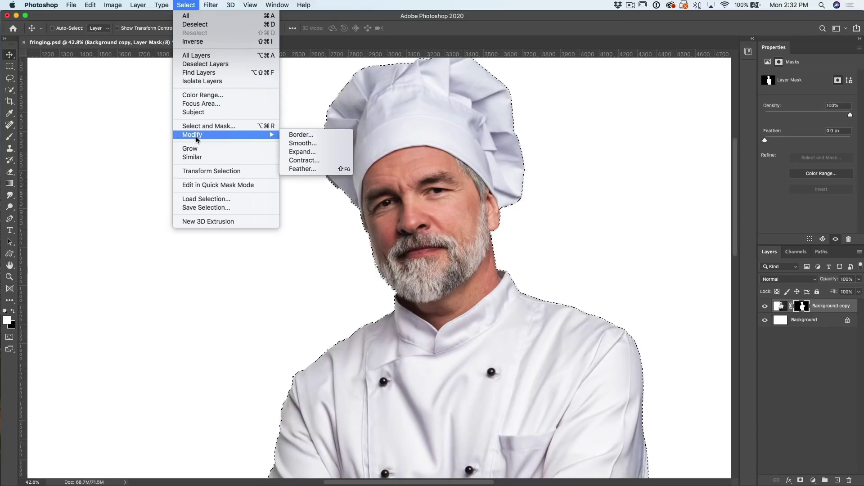
left_click(320, 161)
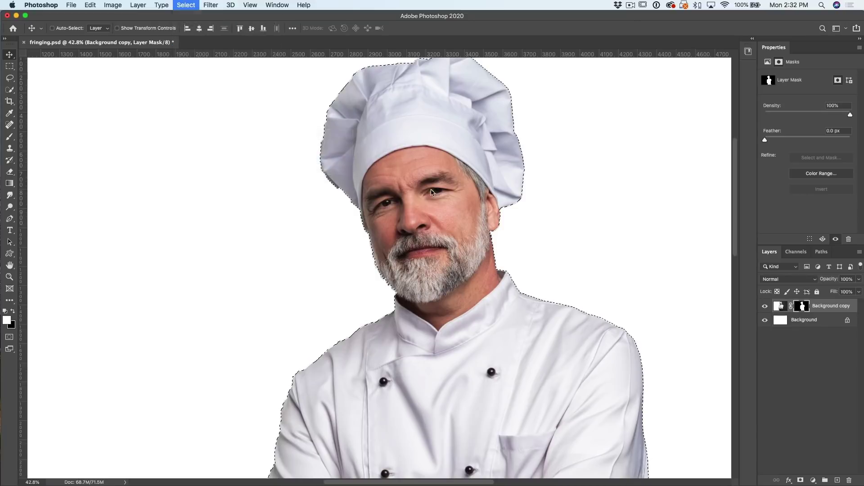
type("1")
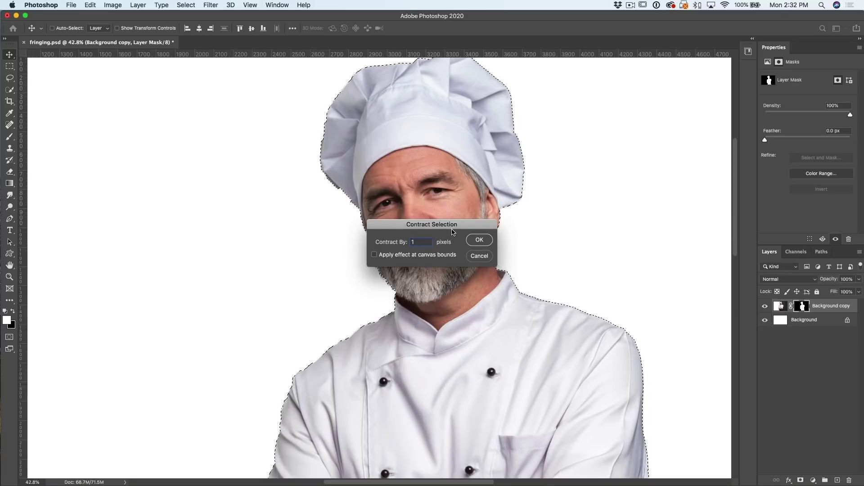
left_click(478, 240)
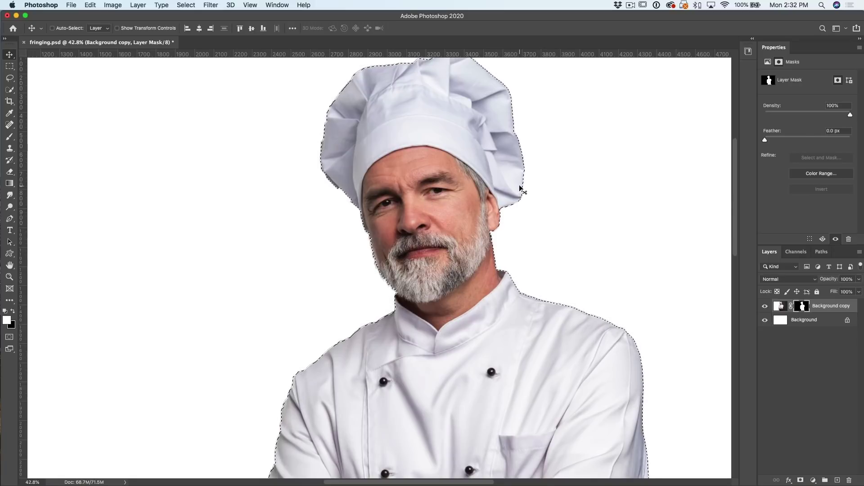
scroll(528, 262, "up", 10)
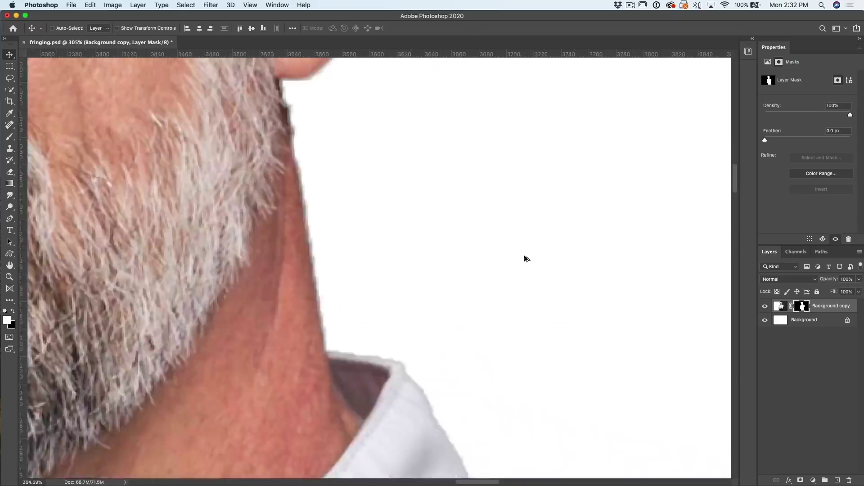
scroll(524, 259, "down", 5)
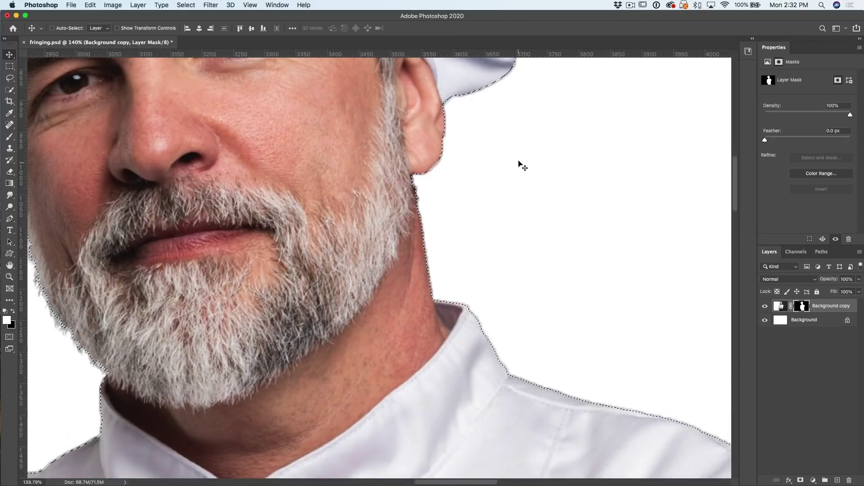
scroll(526, 159, "up", 1)
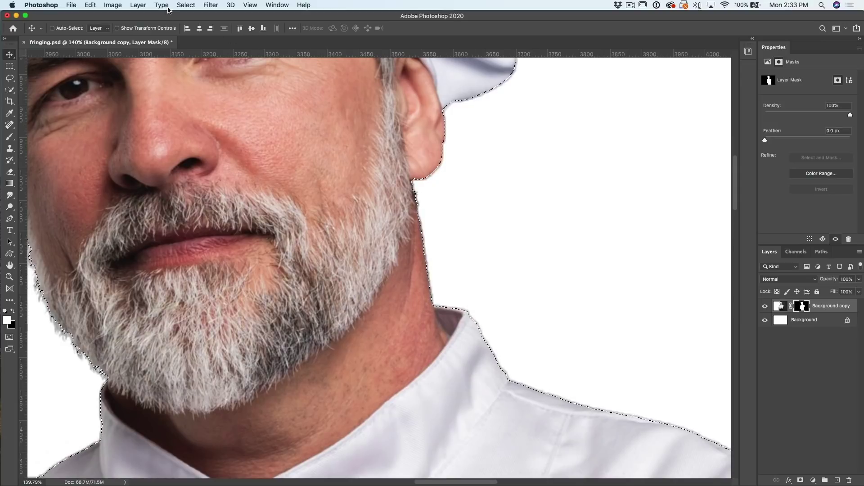
Work in the Feather selection settings, then zoom out to the whole chef at about 12.8%.
left_click(183, 4)
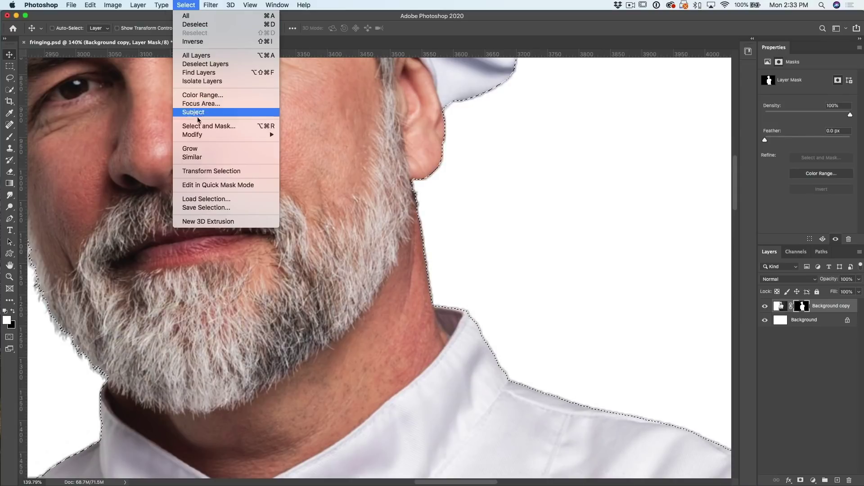
mouse_move(200, 135)
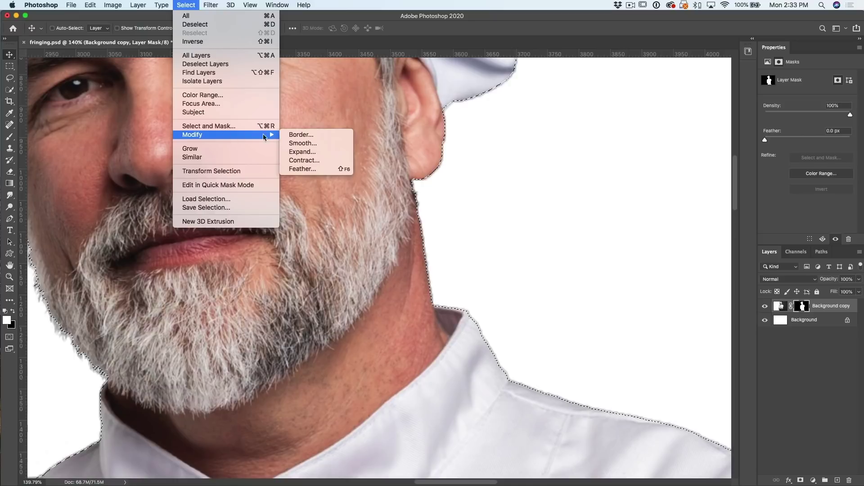
left_click(301, 169)
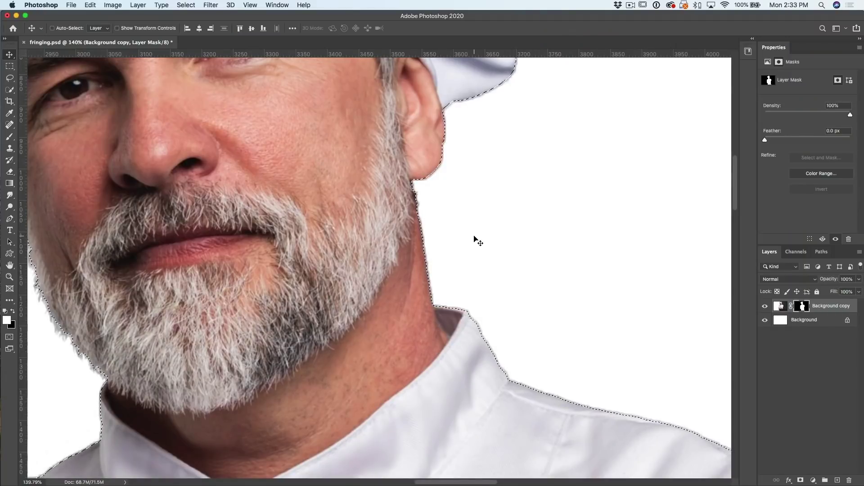
scroll(501, 220, "down", 10)
scroll(499, 220, "up", 3)
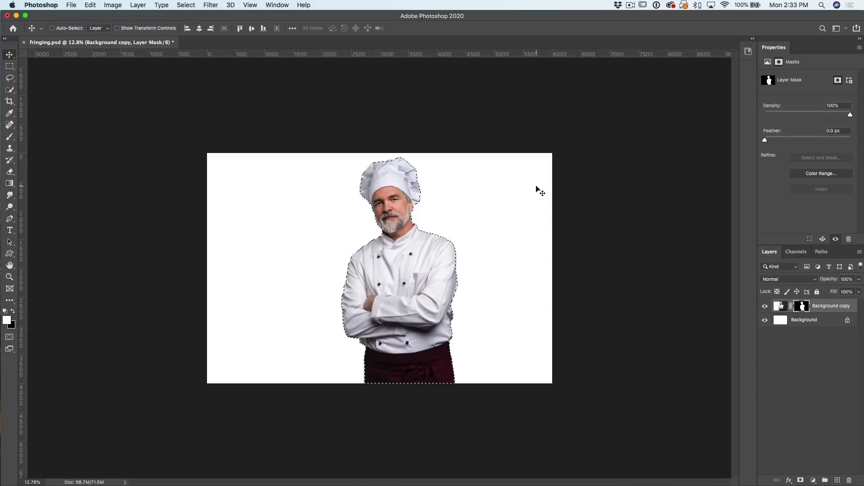
Invert the selection with Cmd+Shift+I, zooming in on the neck edge and back out.
key("shift+super+i")
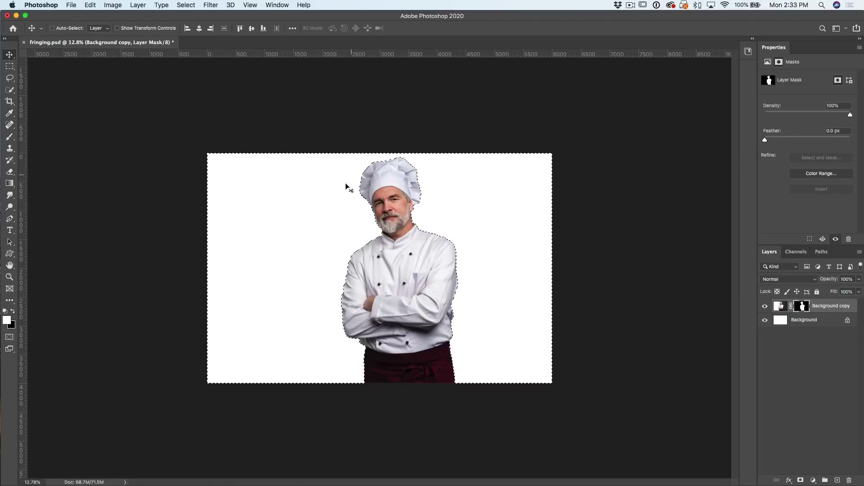
scroll(441, 214, "up", 1)
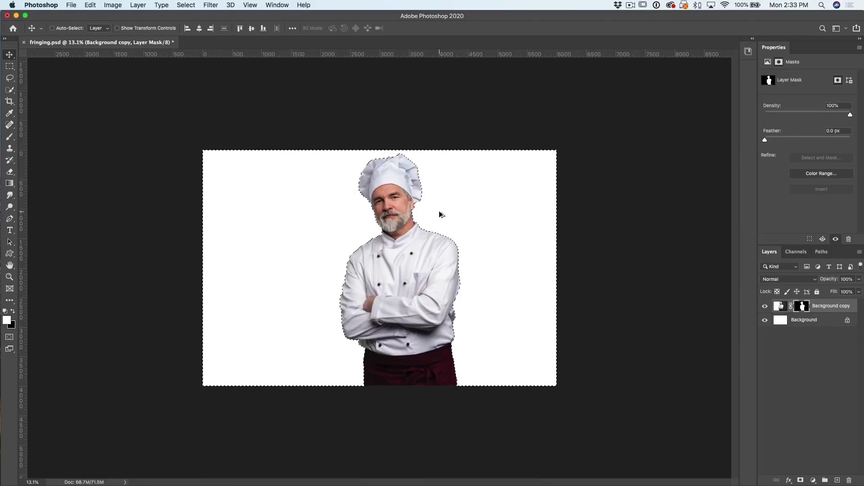
scroll(440, 214, "up", 10)
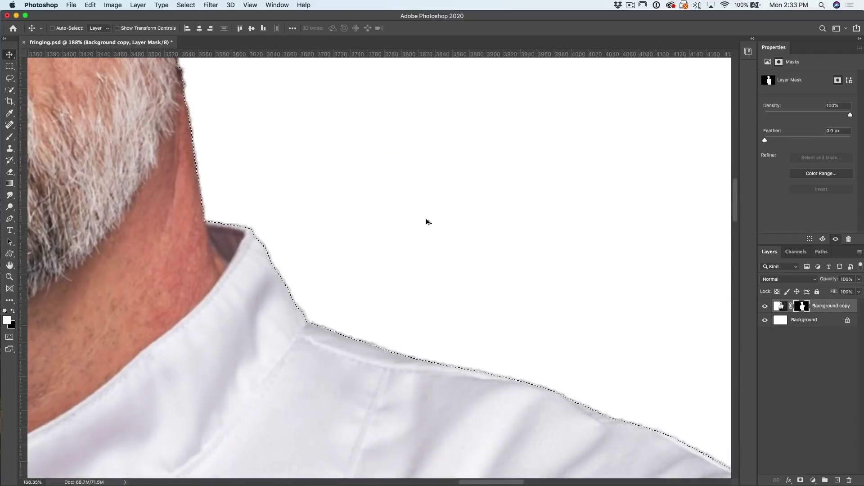
scroll(428, 222, "down", 1)
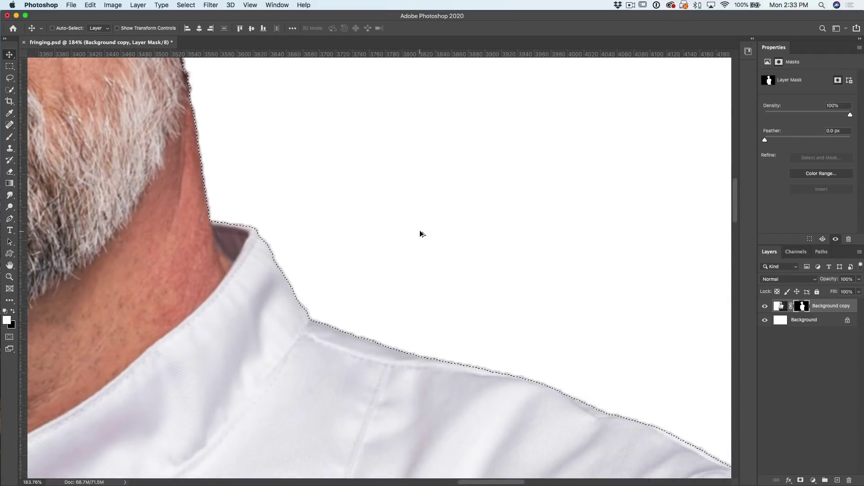
scroll(421, 233, "down", 8)
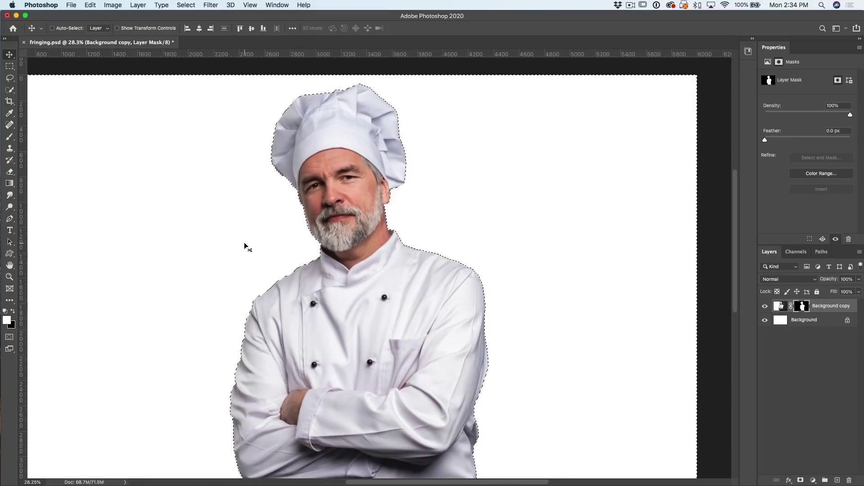
Make black the foreground colour and pick the Brush with the Soft Round Pressure Opacity preset.
key("x")
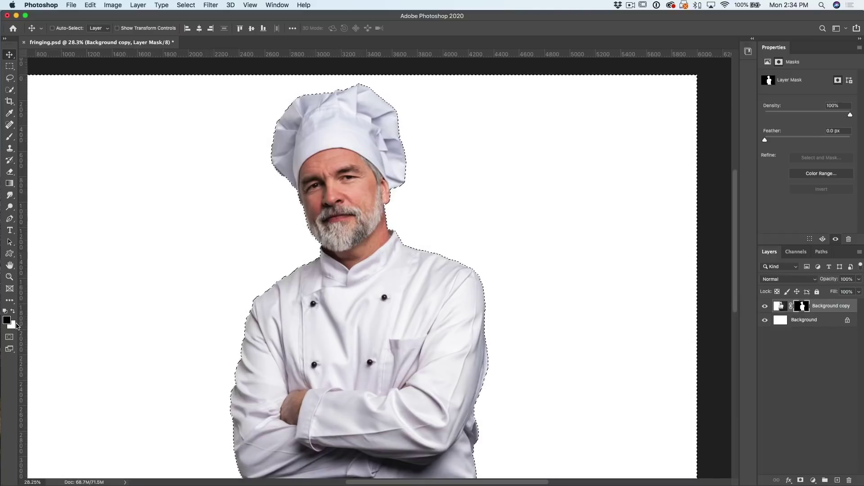
key("b")
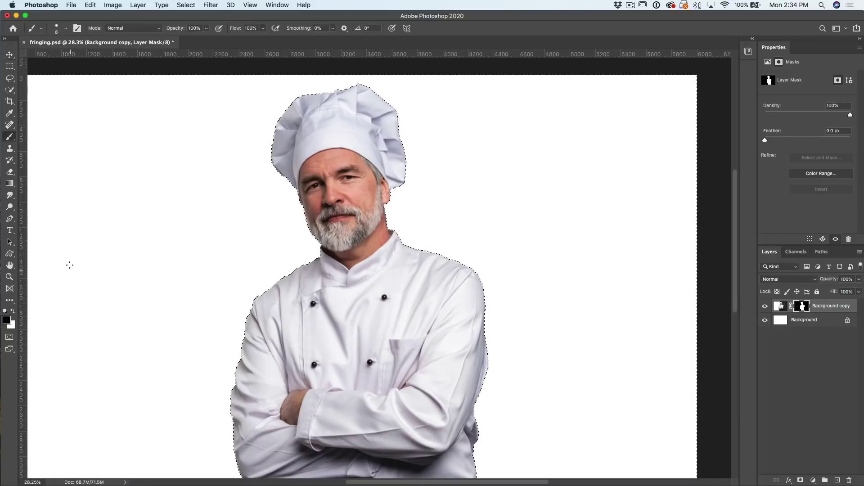
right_click(9, 137)
left_click(39, 136)
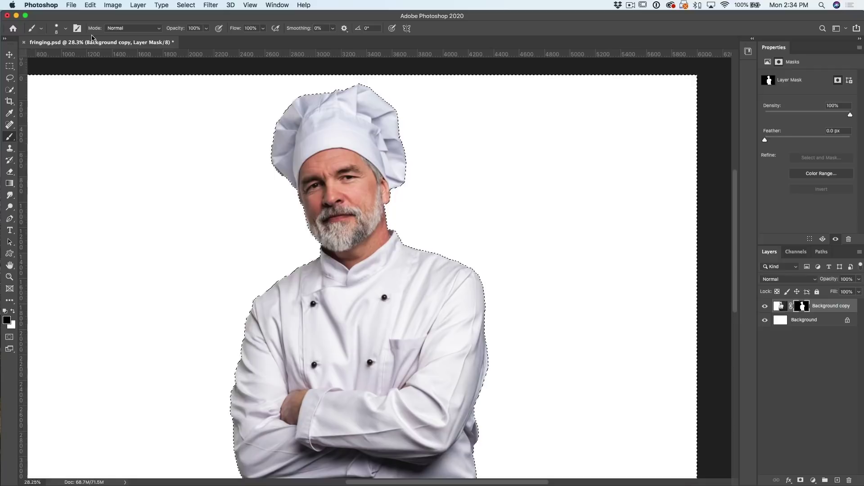
left_click(66, 29)
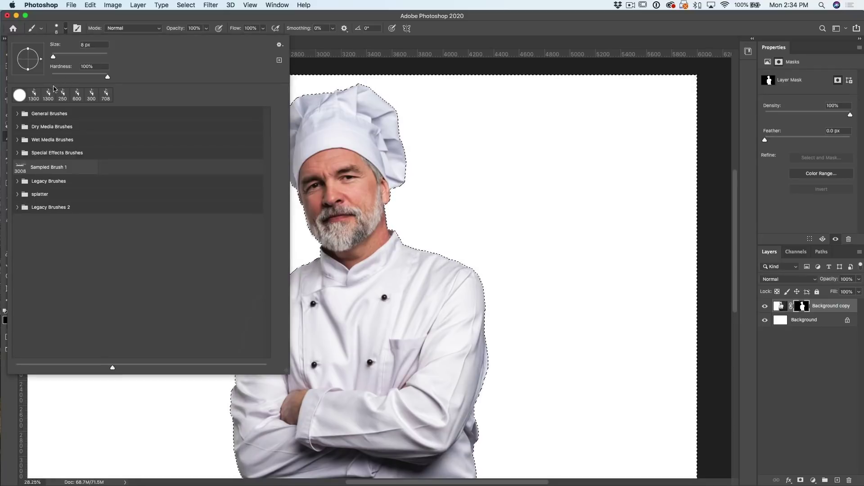
left_click(17, 114)
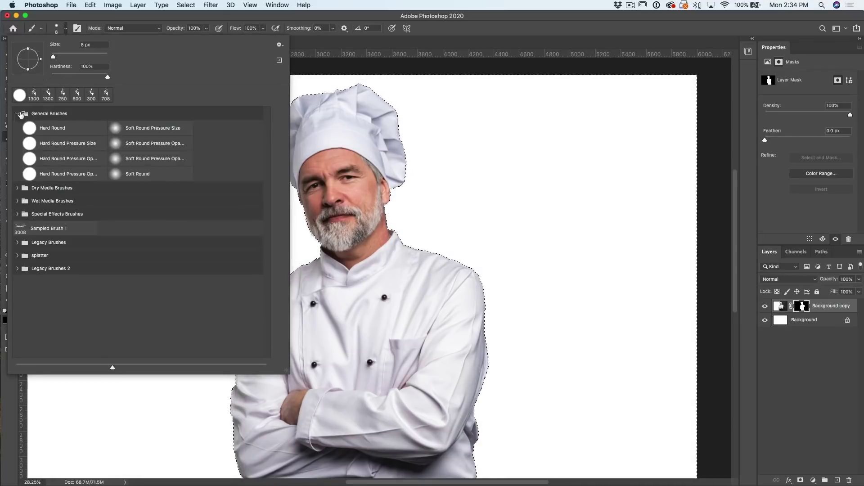
left_click(144, 157)
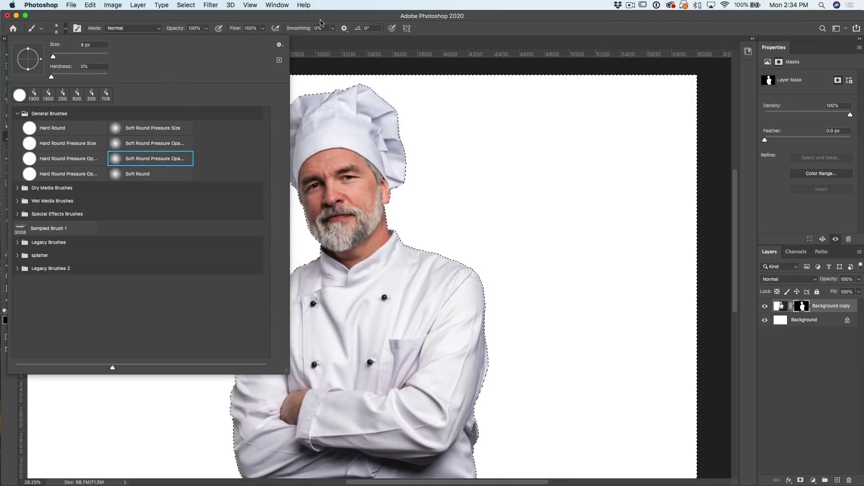
left_click(354, 18)
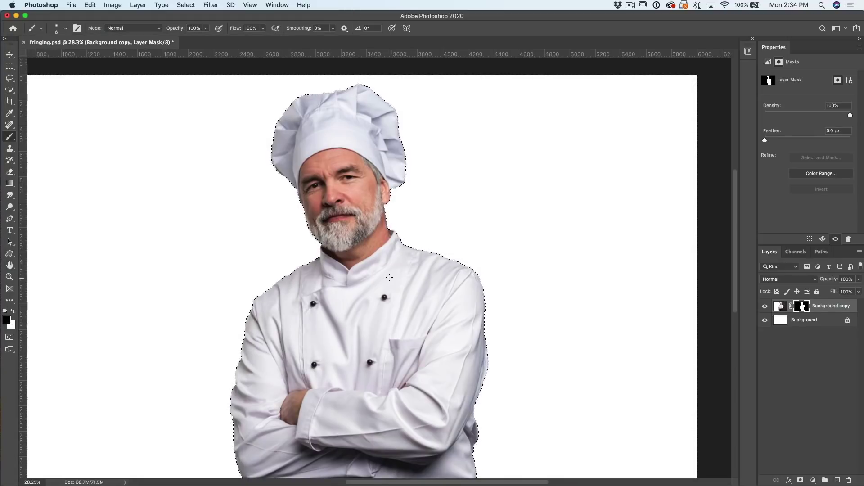
Zoom to about 106% on the shoulder and confirm hiding the selection outline with Cmd+H.
scroll(392, 275, "up", 3)
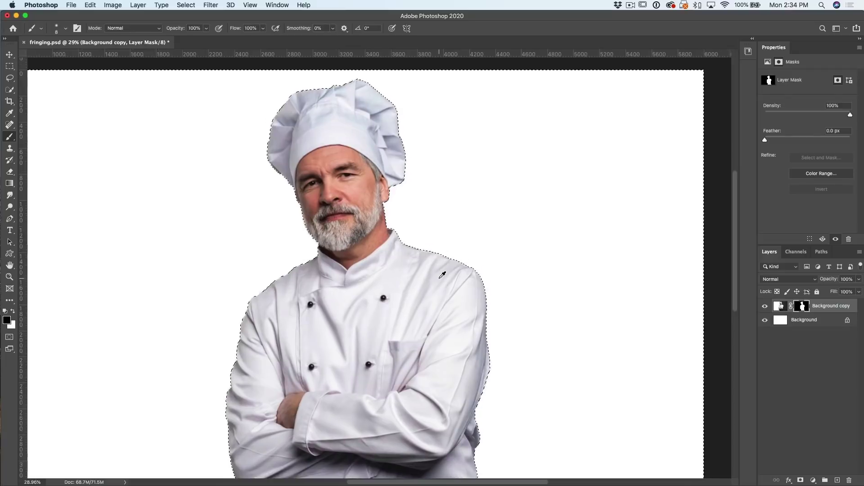
scroll(442, 275, "up", 4)
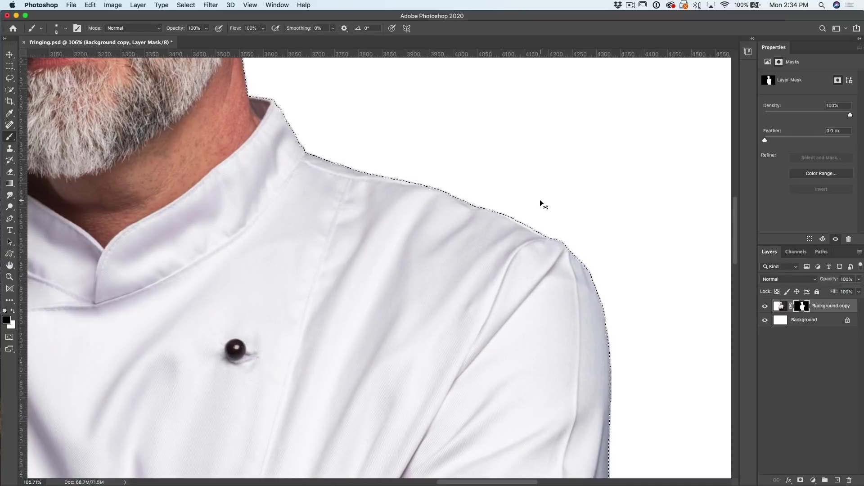
key("super+h")
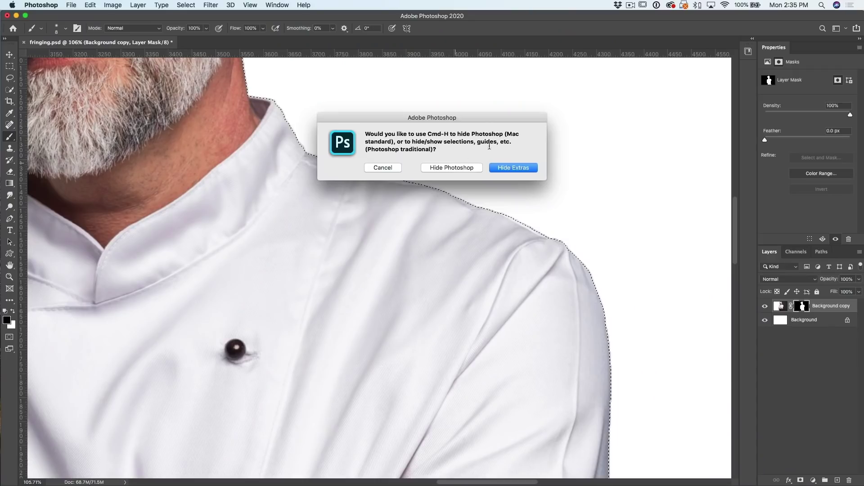
left_click(516, 168)
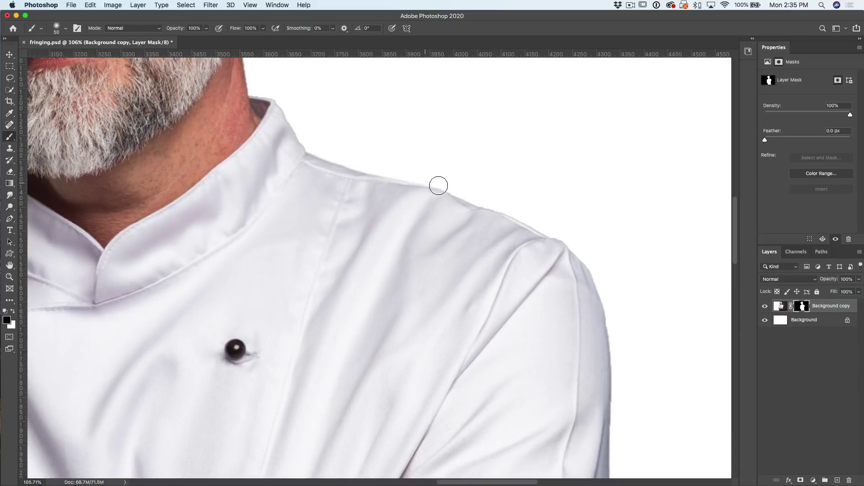
Paint black on the mask along the shoulder top, shoulder side and collar to remove the light fringe.
left_click_drag(503, 212, 560, 239)
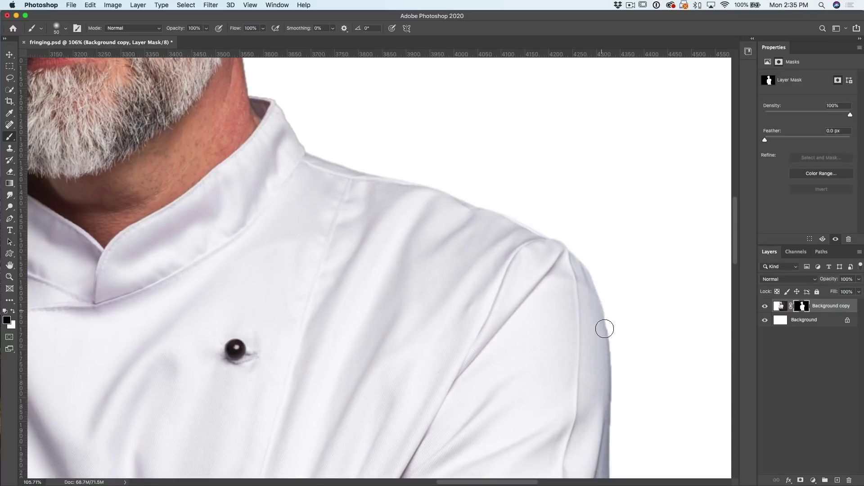
left_click_drag(609, 369, 613, 418)
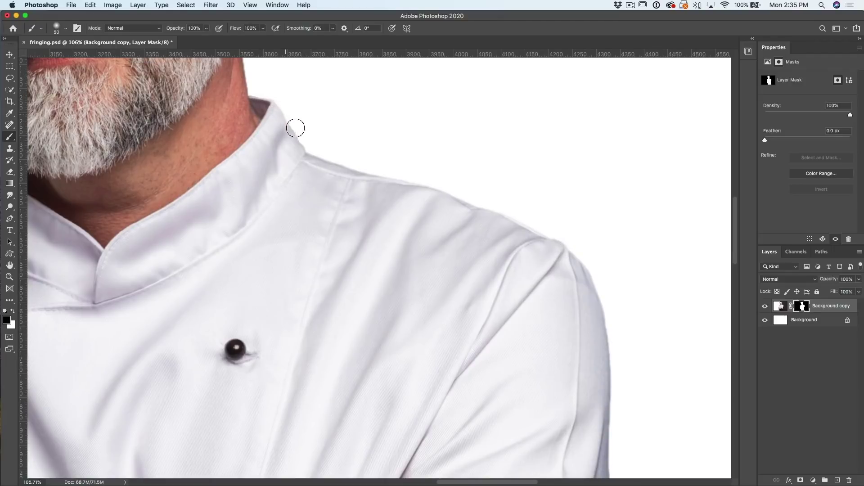
left_click_drag(295, 128, 309, 151)
left_click_drag(339, 165, 388, 181)
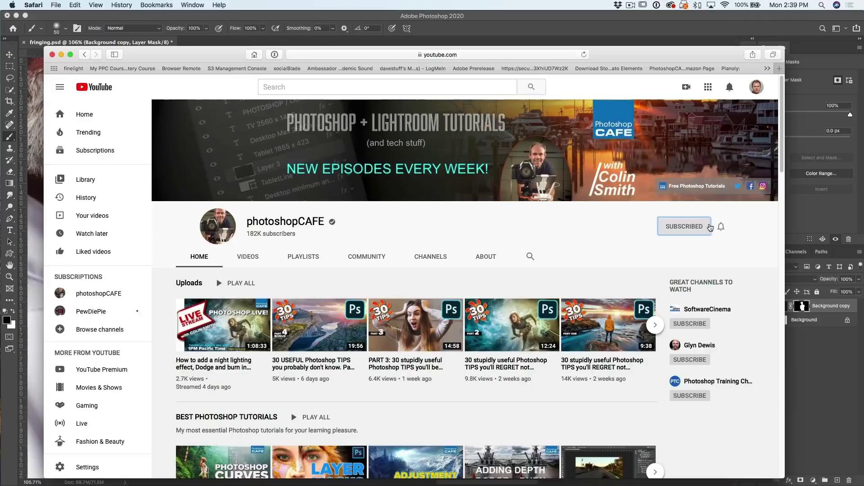
Subscribe to photoshopCAFE on YouTube and set the bell notifications to All.
left_click(721, 227)
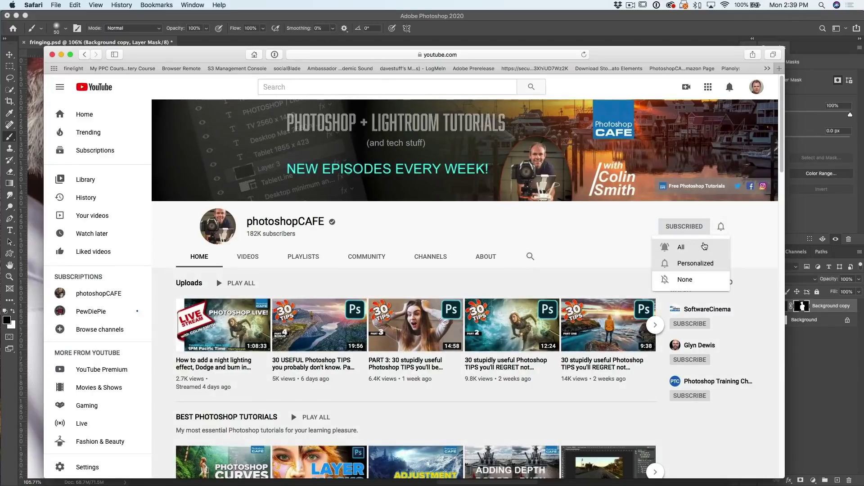
left_click(702, 247)
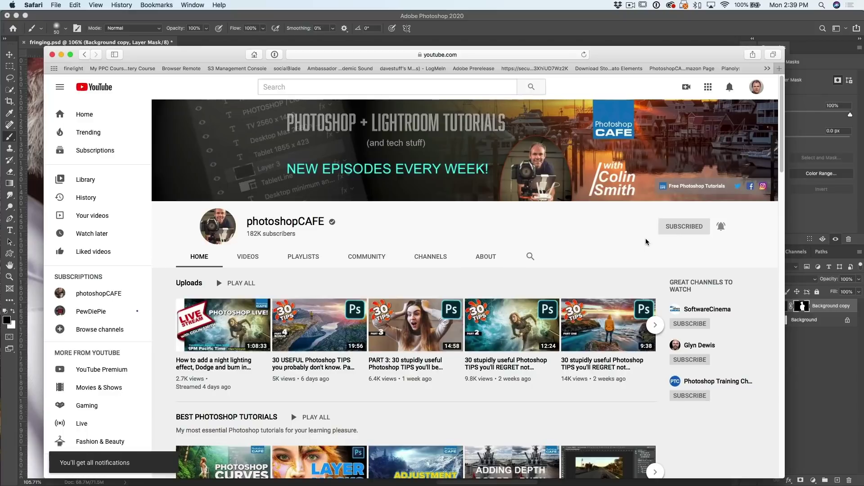
left_click(721, 226)
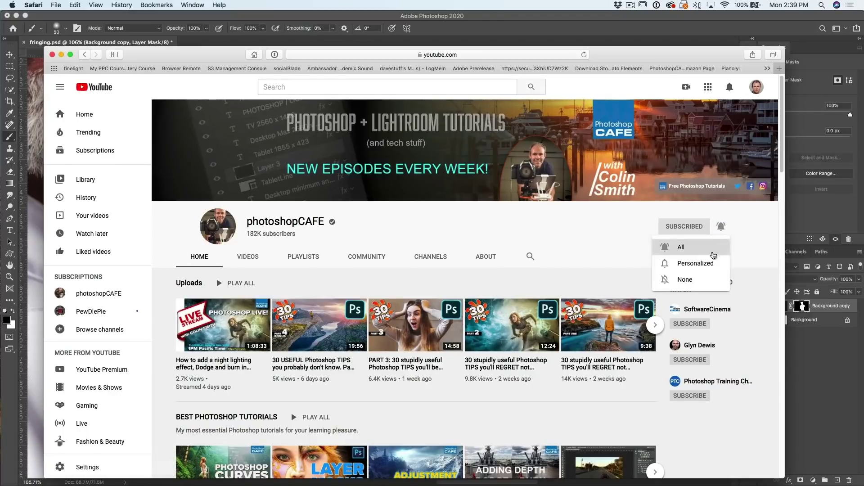
left_click(749, 217)
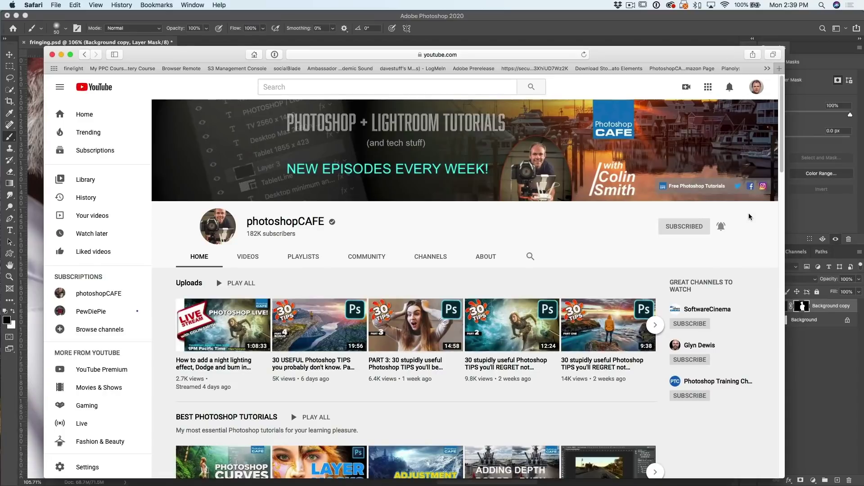